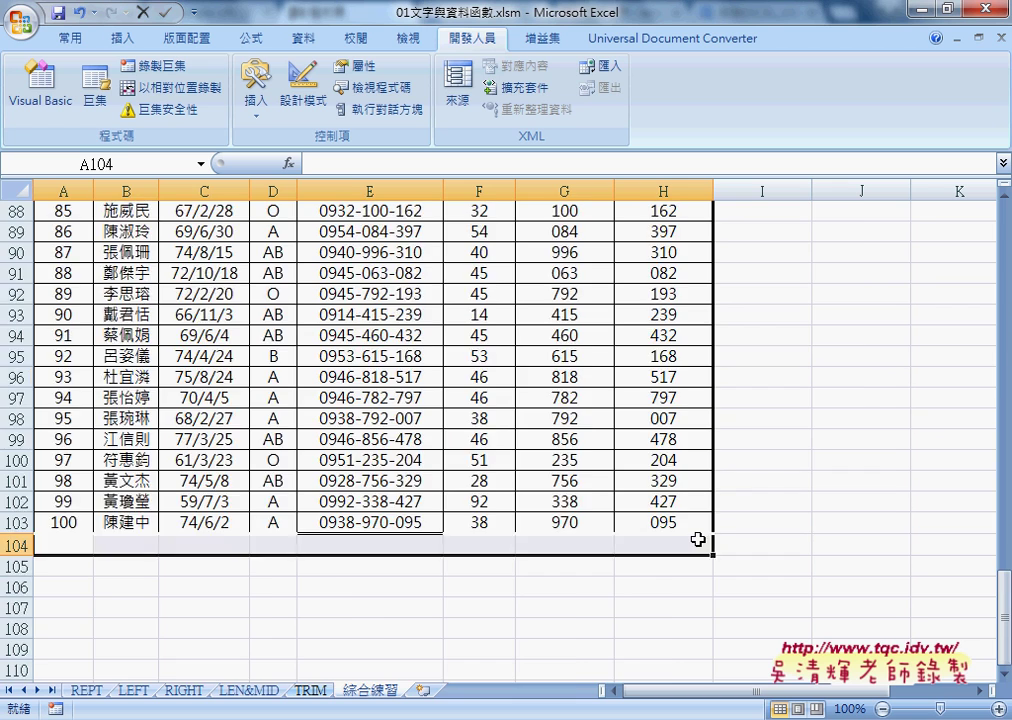
Scroll to the top of the 綜合練習 sheet to show the task text and the 門號, 清除 and 啟動表單 buttons
scroll(698, 539, "up", 8)
scroll(698, 539, "up", 6)
scroll(698, 539, "up", 12)
scroll(698, 539, "up", 3)
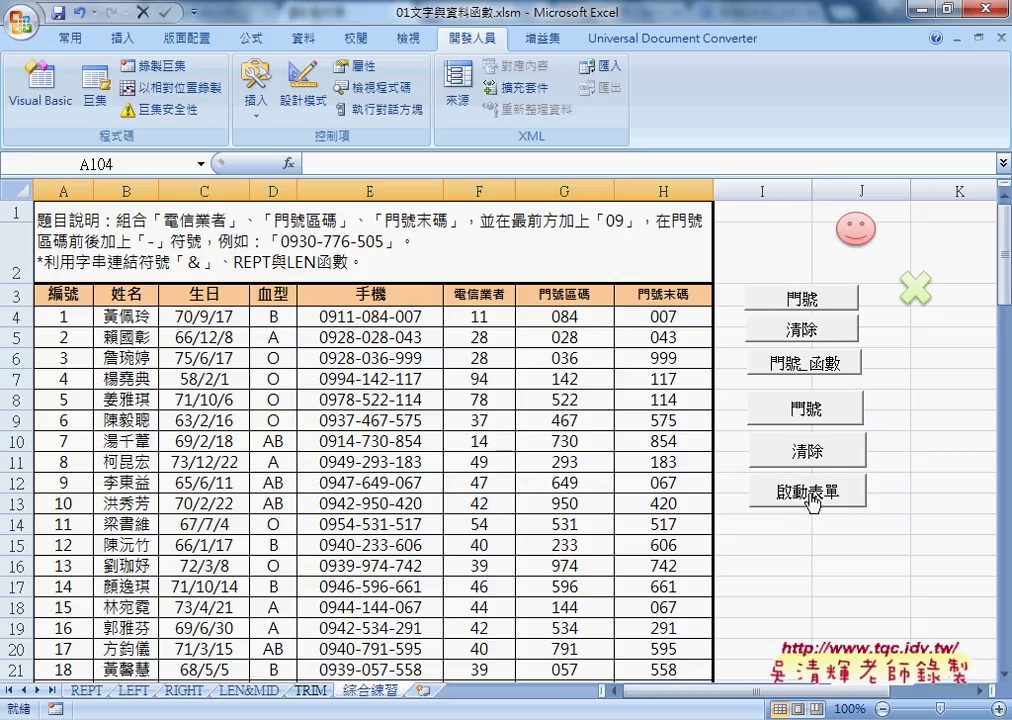
left_click(812, 503)
scroll(88, 569, "down", 7)
scroll(88, 569, "down", 4)
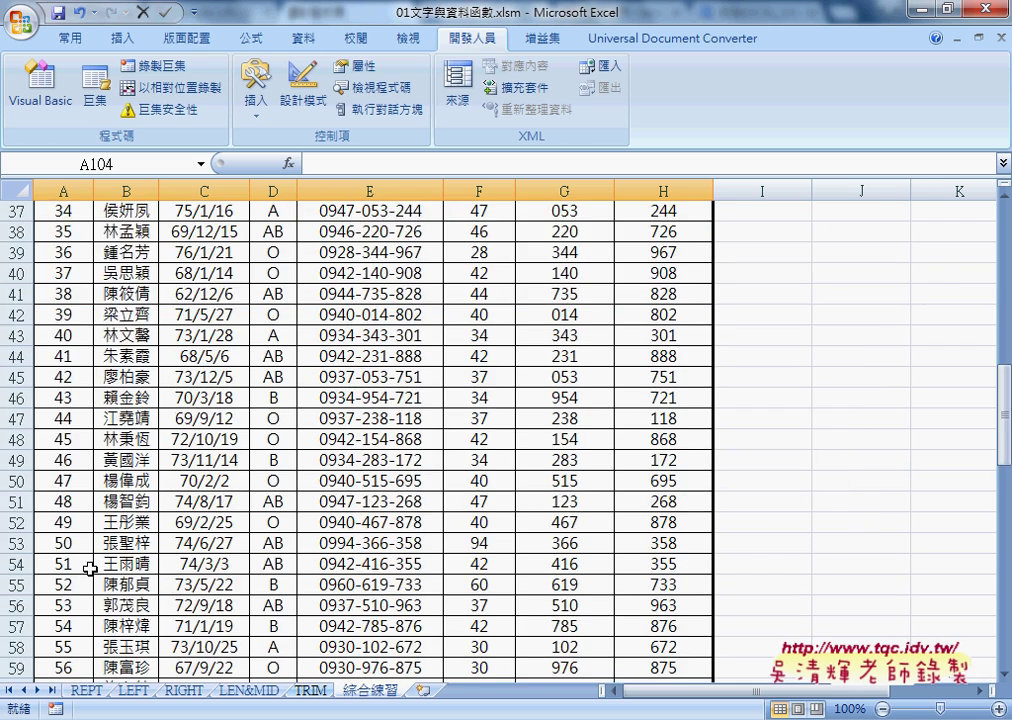
scroll(80, 590, "down", 8)
scroll(72, 638, "down", 8)
scroll(72, 625, "down", 3)
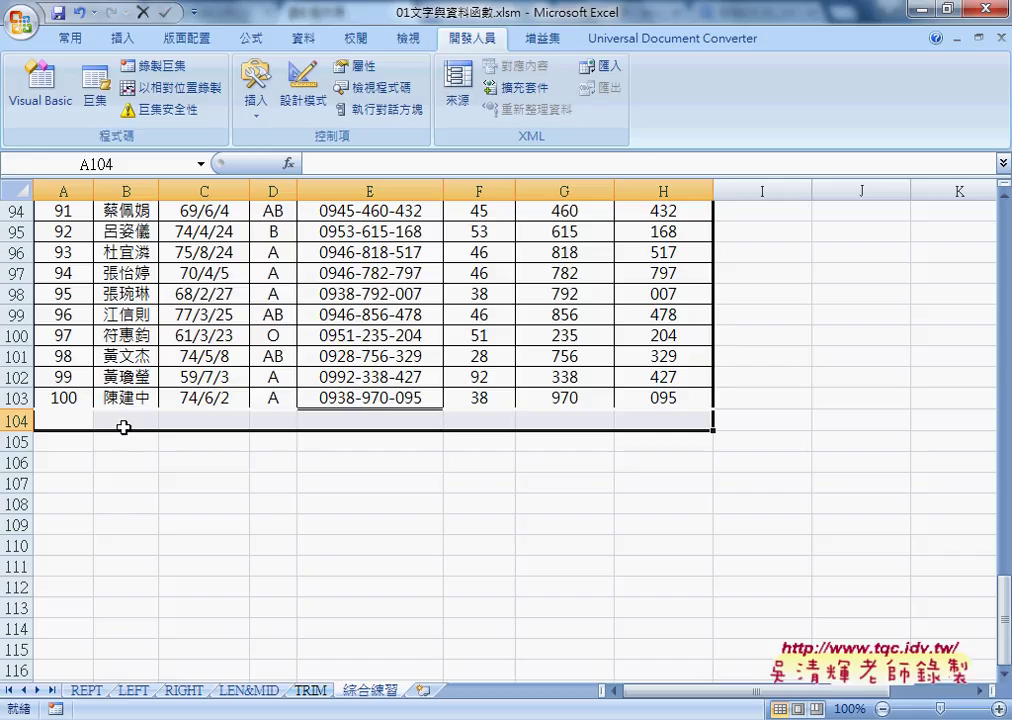
left_click_drag(124, 423, 672, 427)
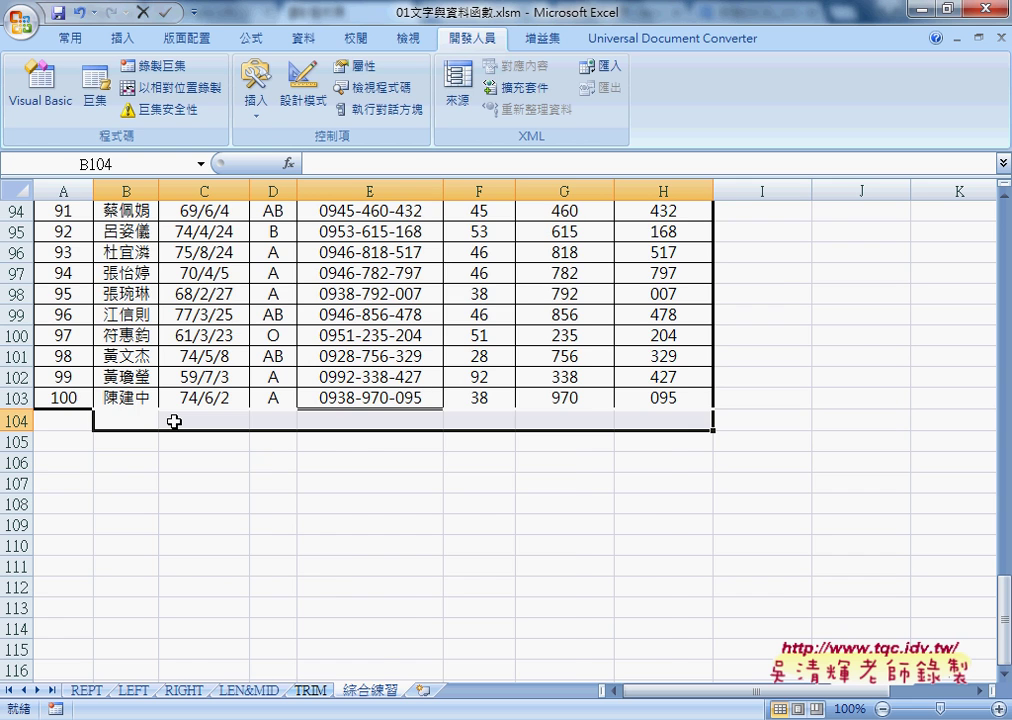
scroll(174, 422, "up", 3)
scroll(174, 422, "up", 10)
scroll(174, 422, "up", 9)
scroll(174, 422, "up", 3)
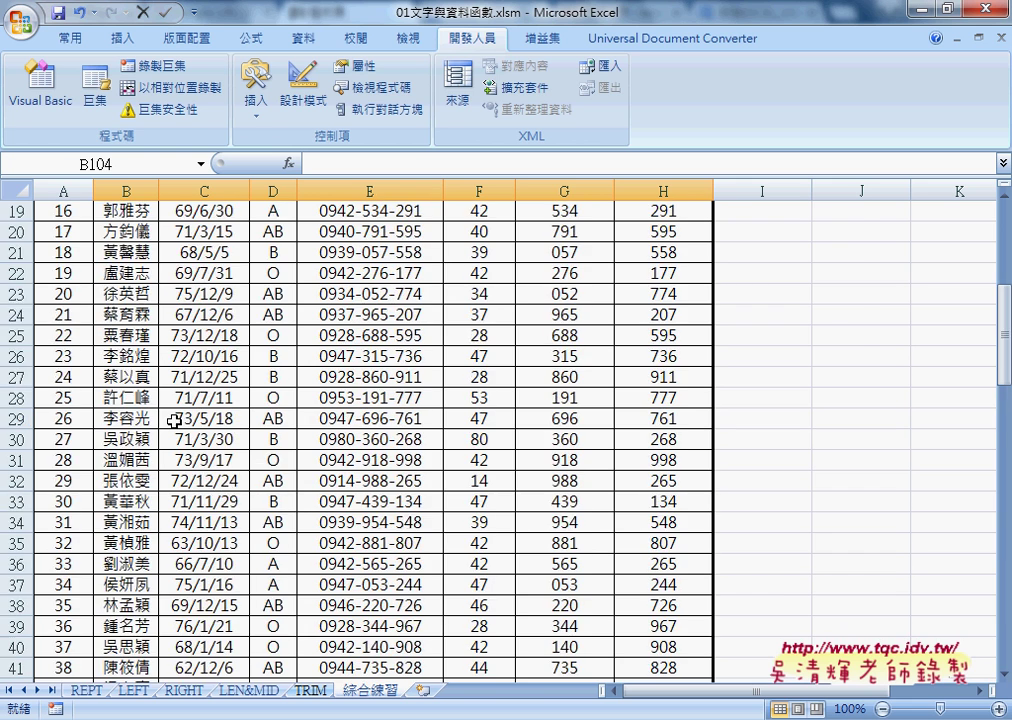
scroll(174, 422, "up", 4)
Launch the 會員系統 form from 啟動表單, then enter name XXX and birthday 74/8/1
left_click(803, 330)
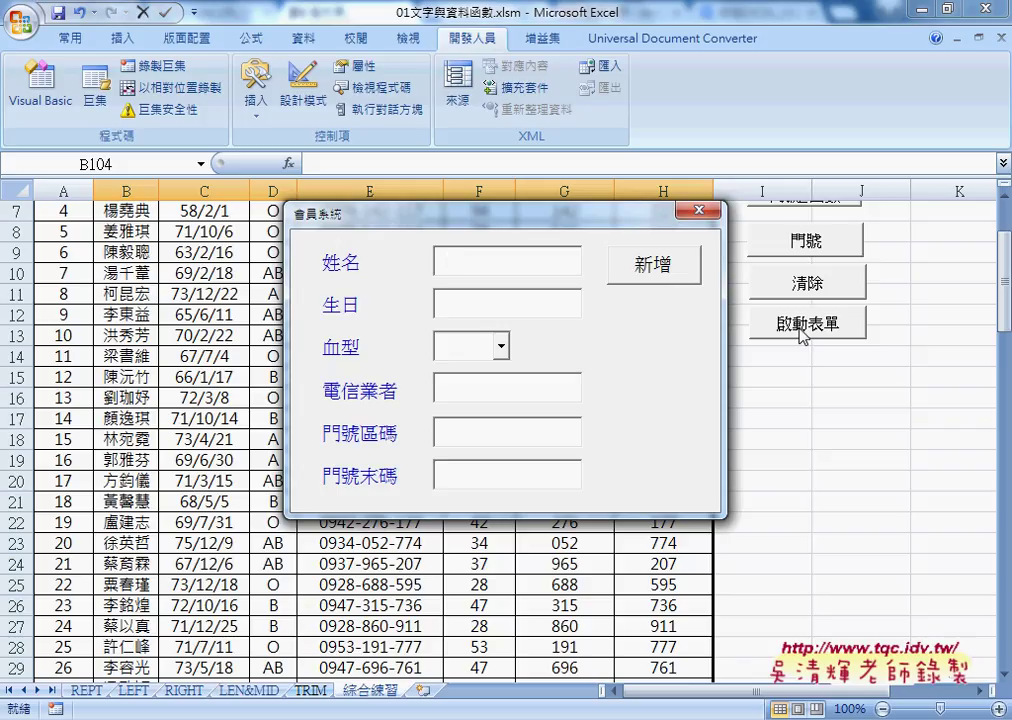
type("XXX")
key("Tab")
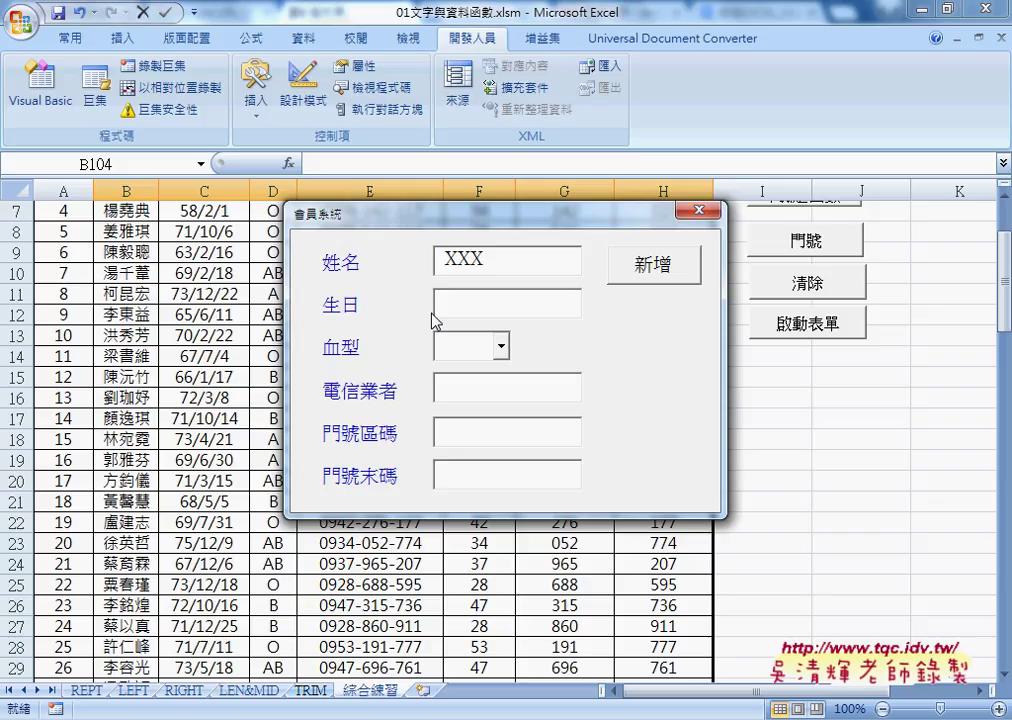
type("74/")
type("8/1")
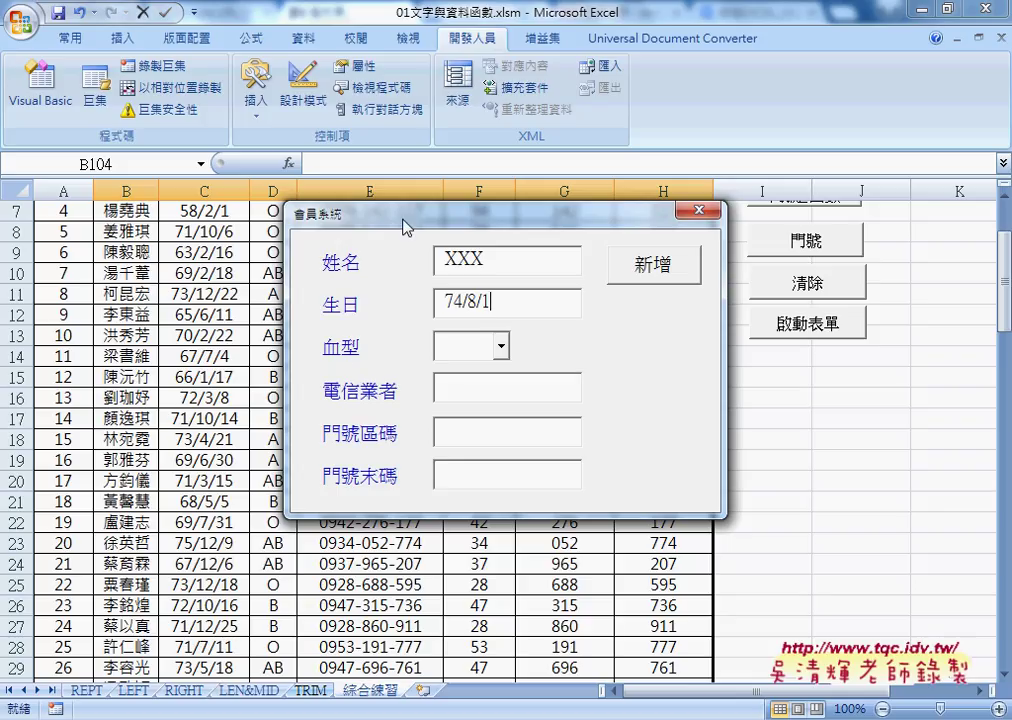
Choose A from the 血型 drop-down on the member form
left_click_drag(403, 226, 444, 224)
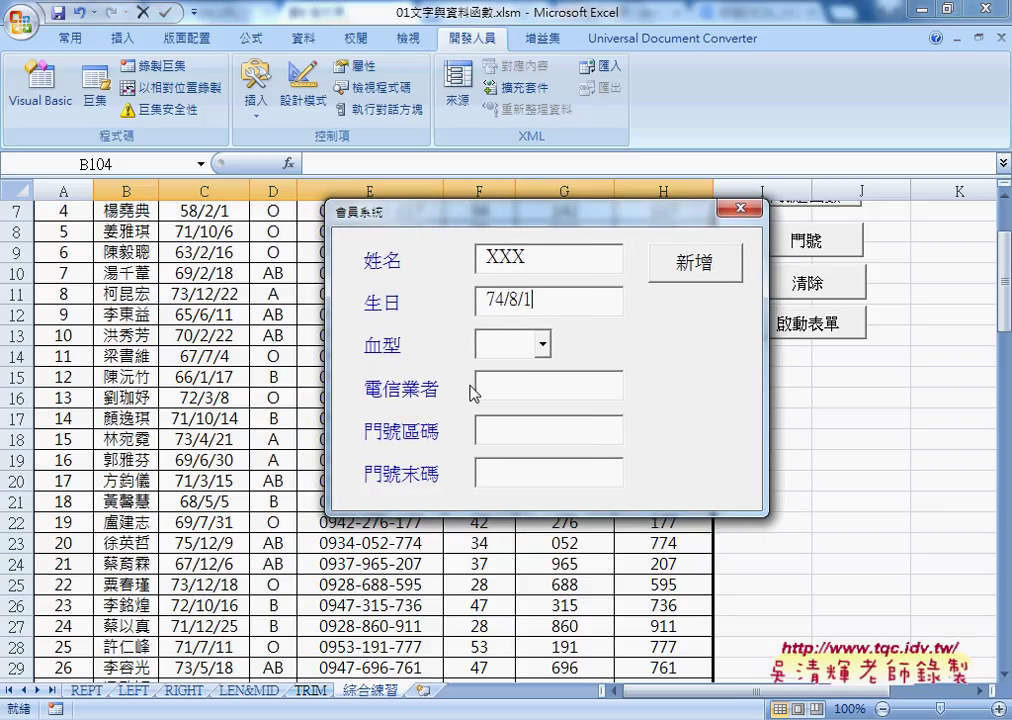
left_click(544, 346)
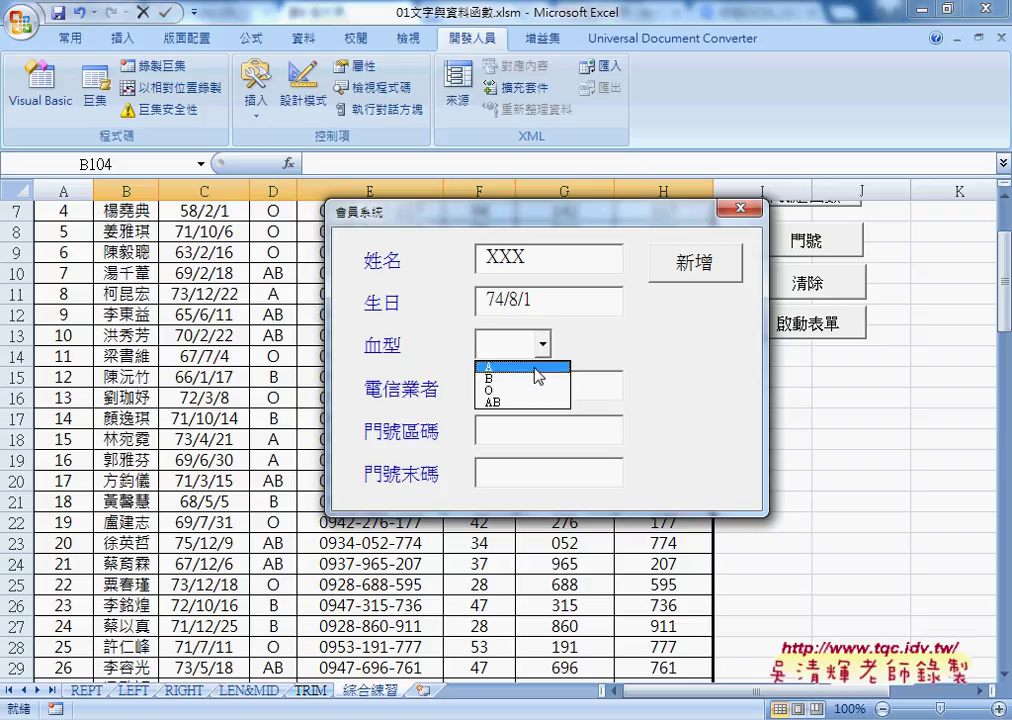
left_click(538, 368)
left_click(519, 344)
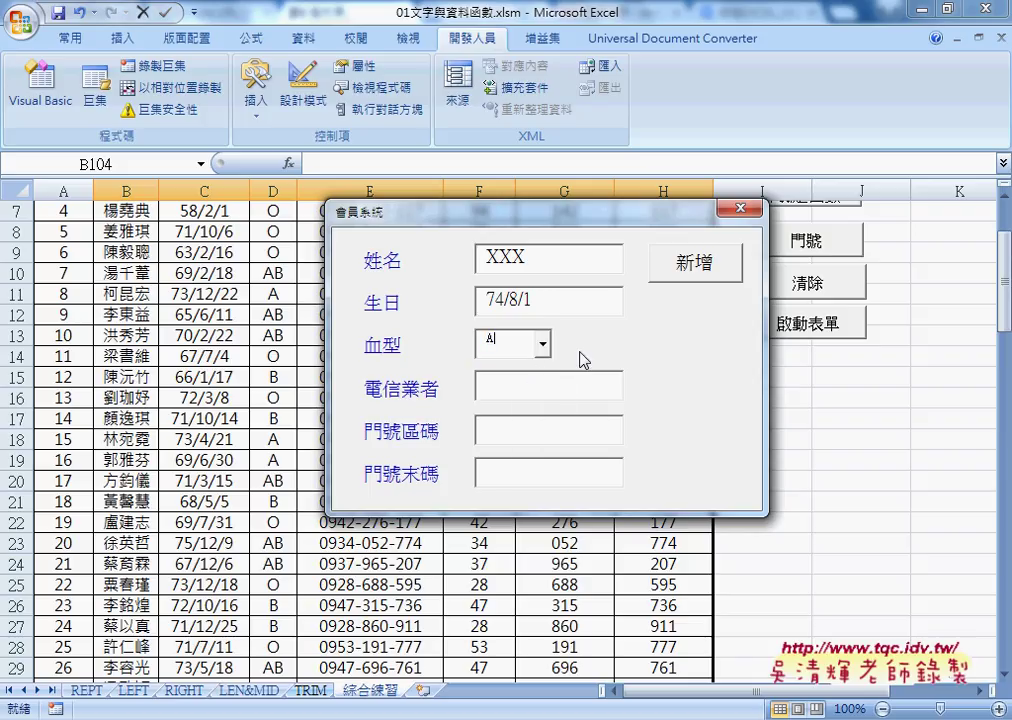
left_click_drag(559, 304, 472, 300)
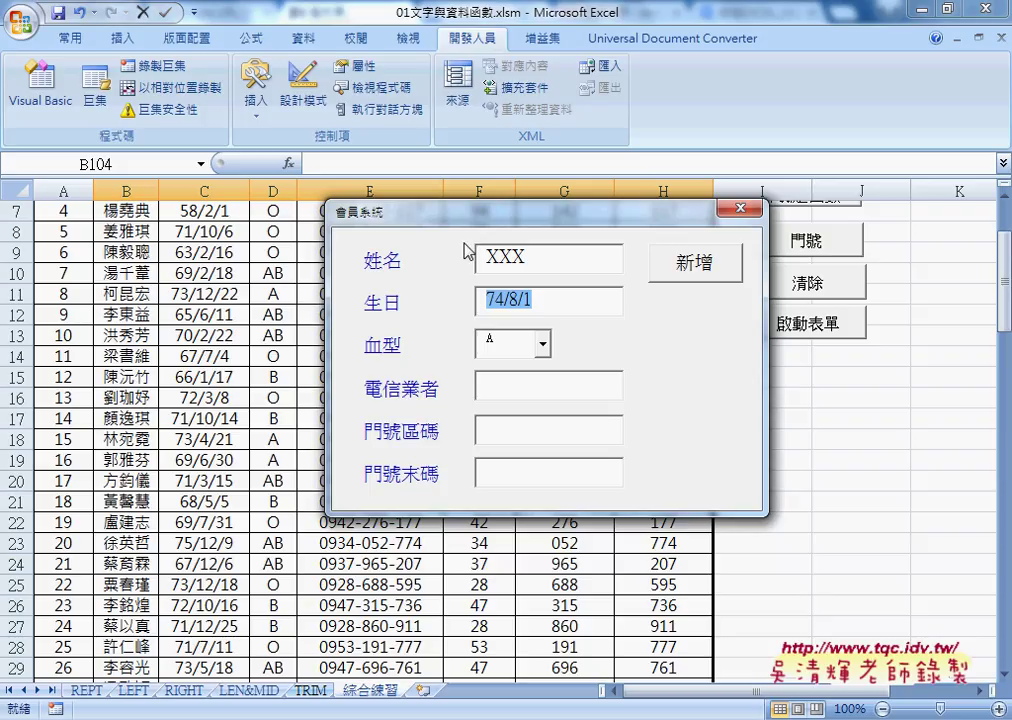
Enter carrier code 11, area code 23 and last digits 45 in the phone fields
left_click_drag(470, 212, 503, 279)
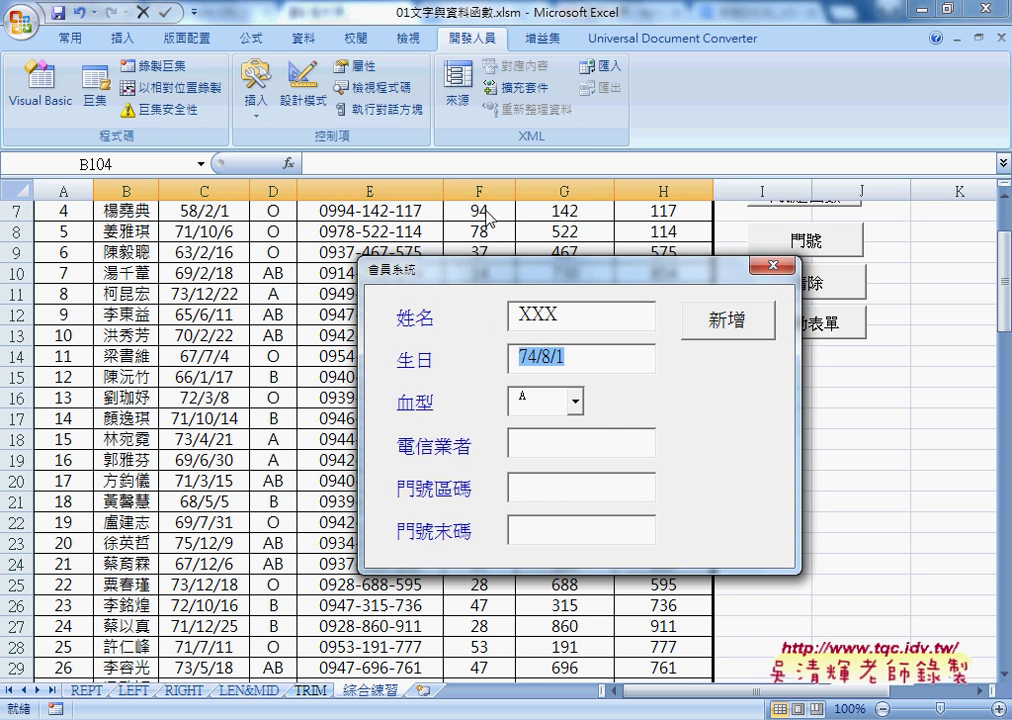
left_click(542, 442)
left_click_drag(620, 268, 809, 245)
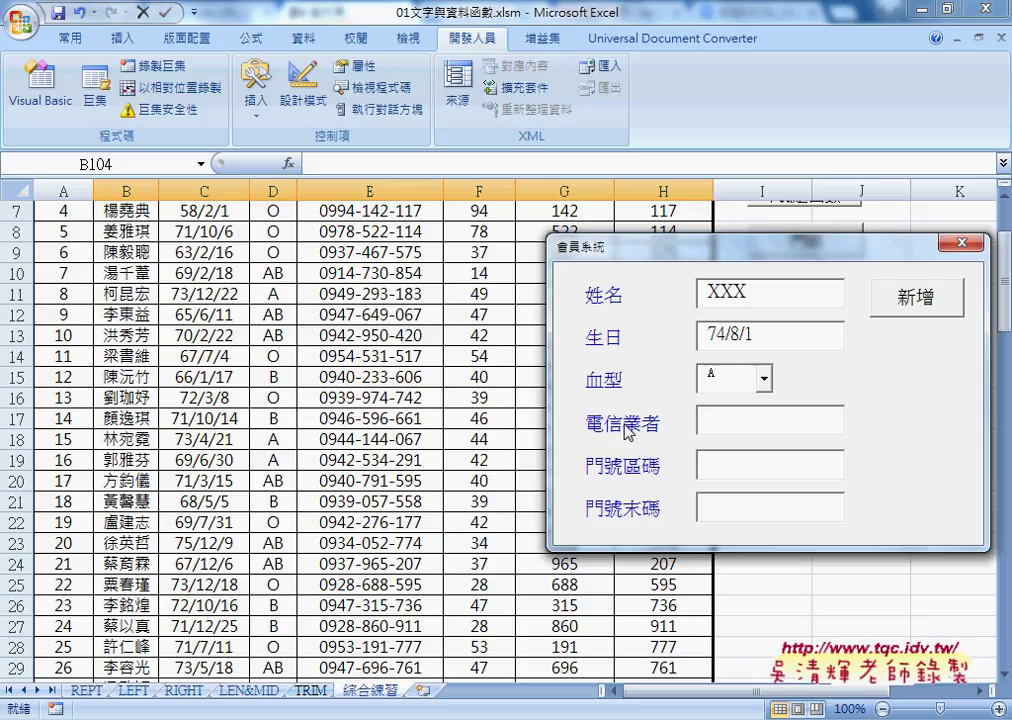
type("11")
left_click(730, 467)
type("23")
left_click(728, 516)
type("45")
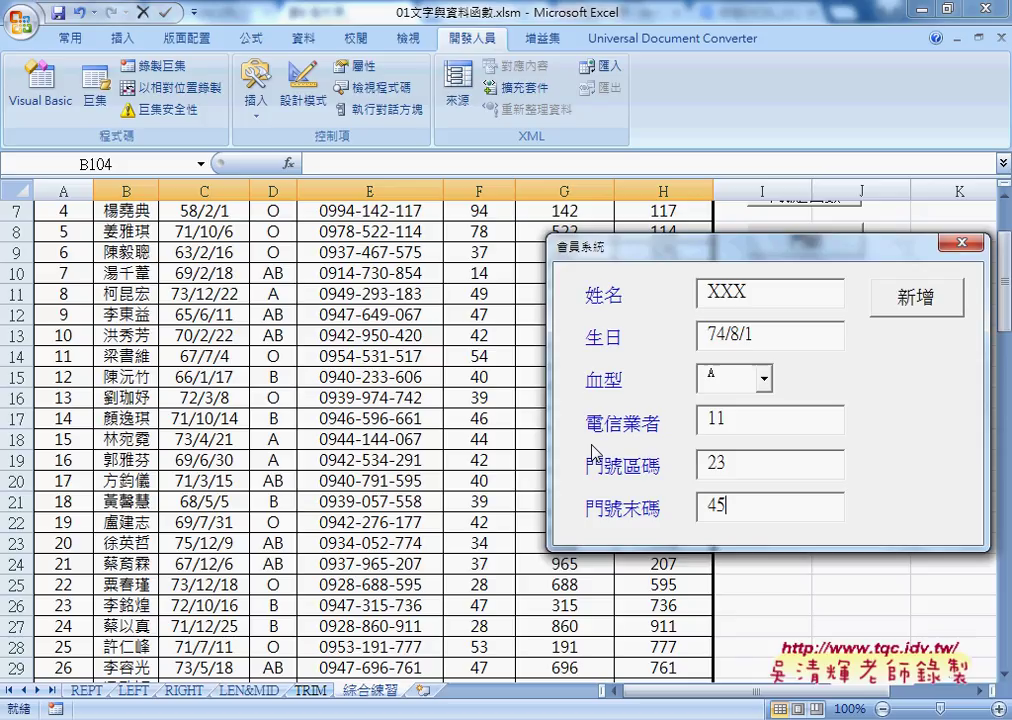
Adjust the layout of the member form and worksheet before submitting the record
left_click_drag(727, 524, 752, 510)
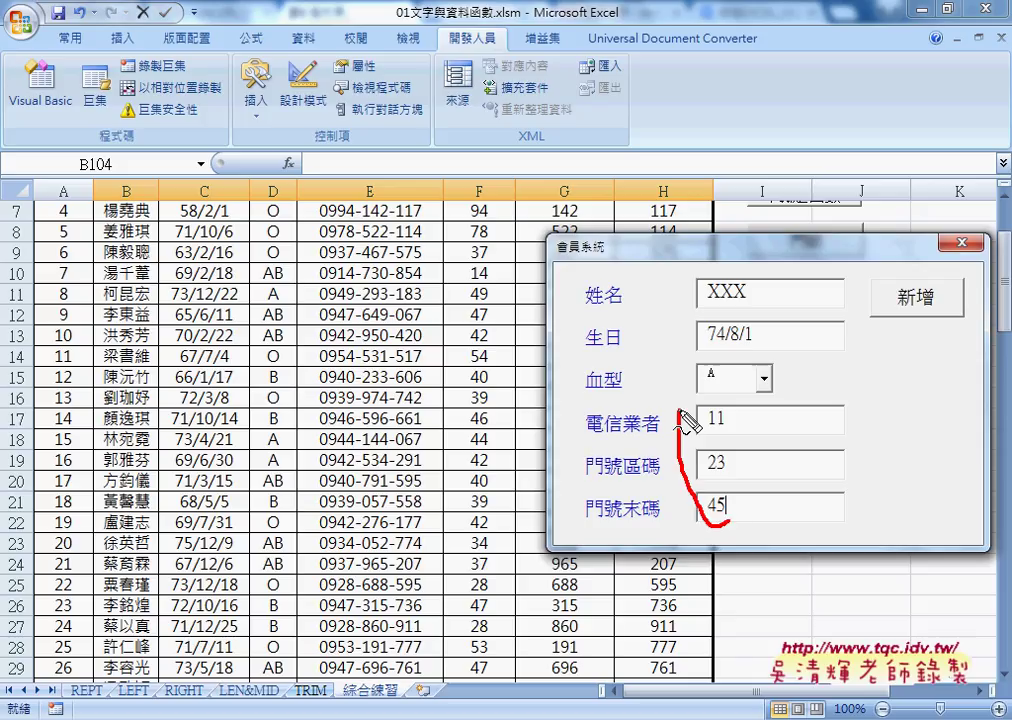
mouse_move(657, 412)
left_mouse_down()
mouse_move(118, 517)
mouse_move(142, 508)
left_mouse_up()
mouse_move(52, 562)
left_mouse_down()
mouse_move(45, 646)
mouse_move(56, 628)
left_mouse_up()
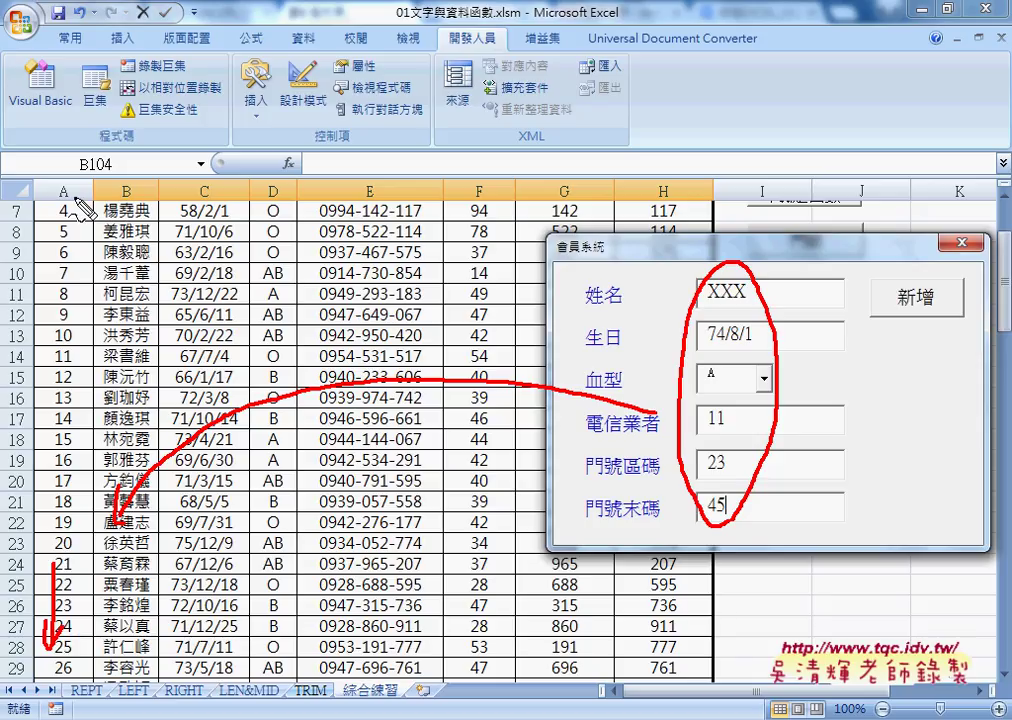
mouse_move(57, 177)
left_mouse_down()
mouse_move(54, 205)
mouse_move(55, 176)
left_mouse_up()
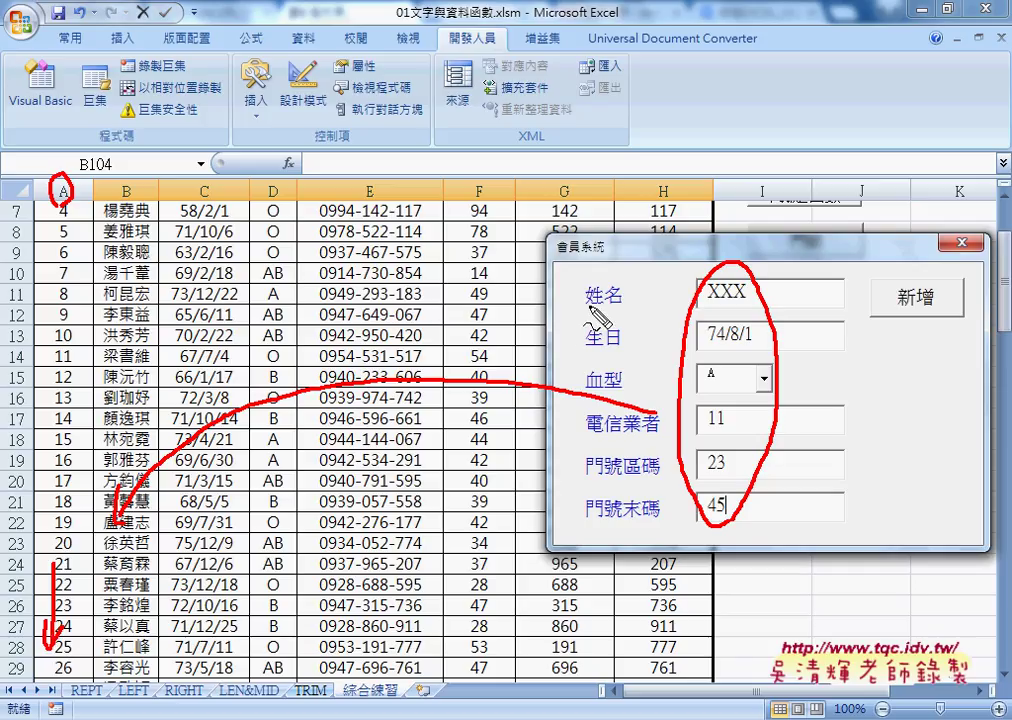
left_click_drag(587, 304, 622, 304)
left_click_drag(707, 303, 746, 303)
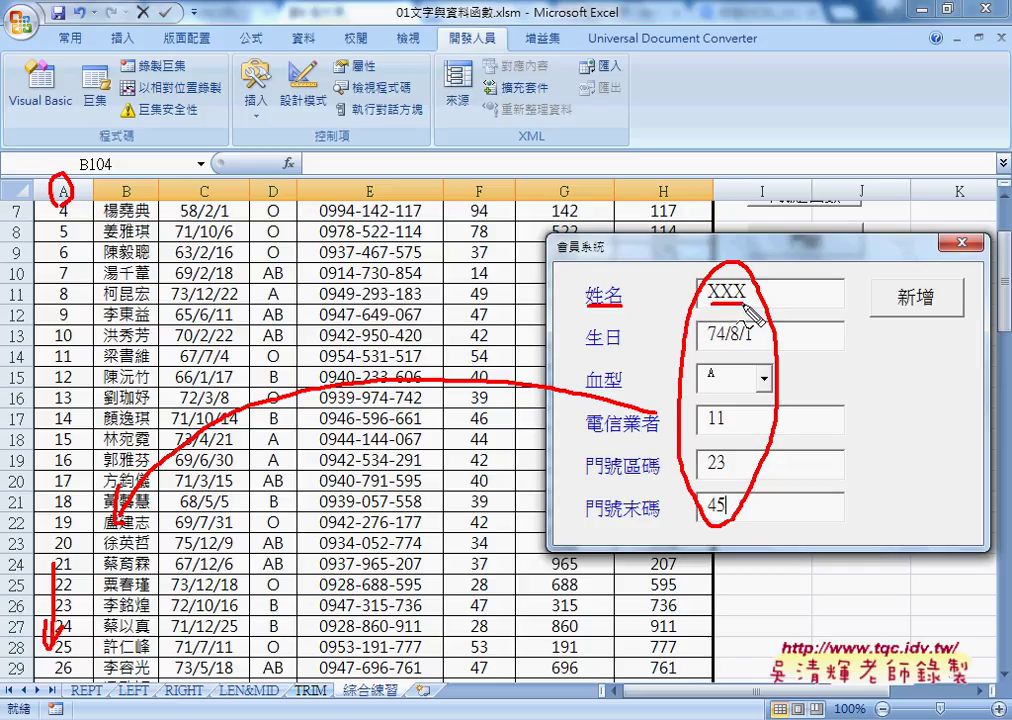
left_click_drag(707, 343, 744, 343)
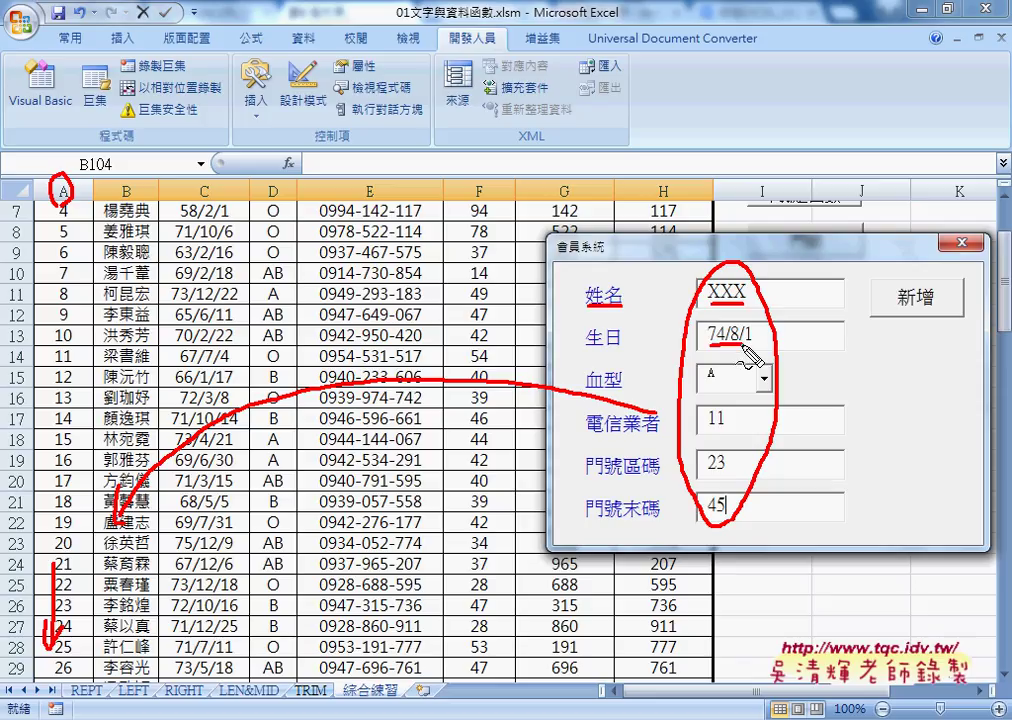
left_click_drag(705, 386, 723, 386)
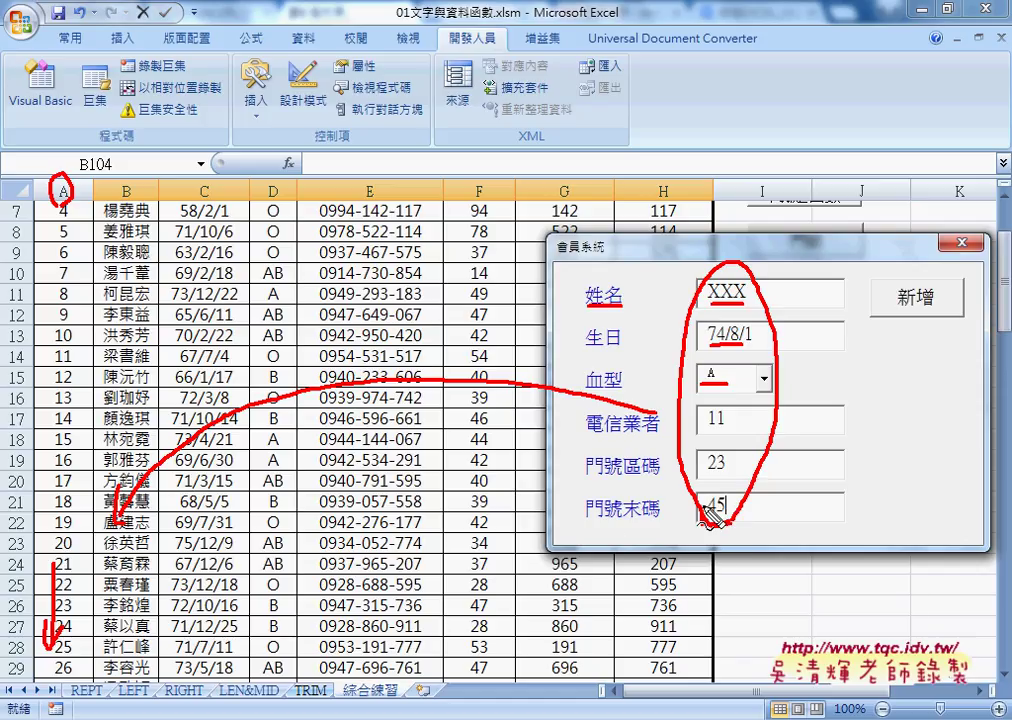
mouse_move(712, 512)
left_mouse_down()
mouse_move(745, 413)
mouse_move(740, 513)
left_mouse_up()
mouse_move(457, 208)
left_mouse_down()
mouse_move(455, 180)
mouse_move(650, 181)
mouse_move(681, 197)
left_mouse_up()
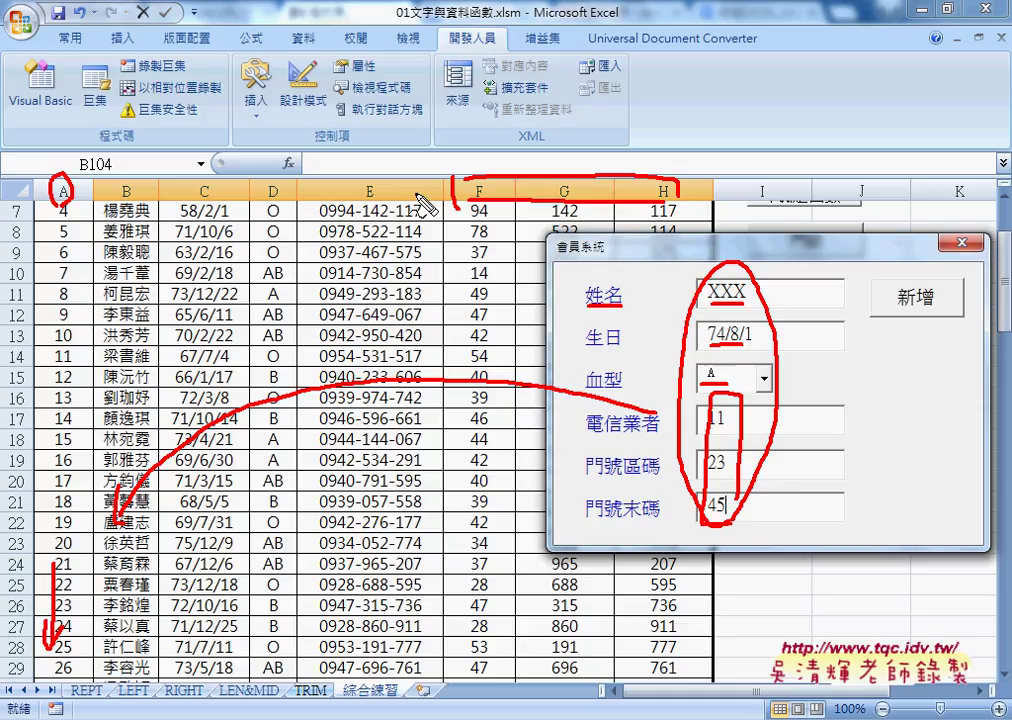
mouse_move(372, 178)
left_mouse_down()
mouse_move(354, 200)
mouse_move(376, 203)
left_mouse_up()
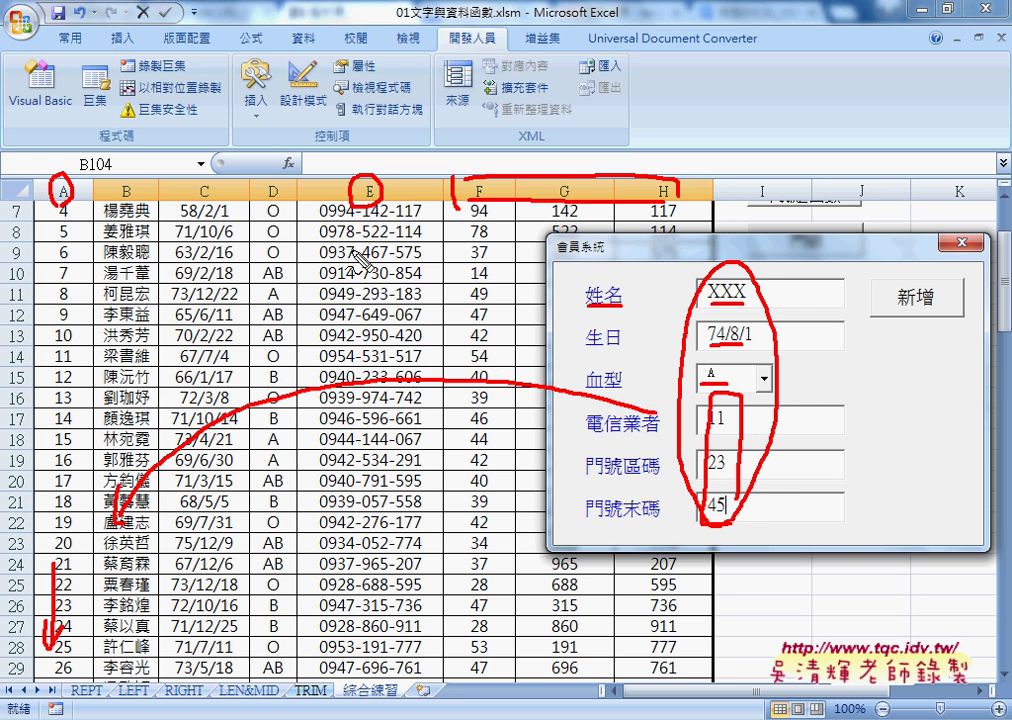
left_click(908, 304)
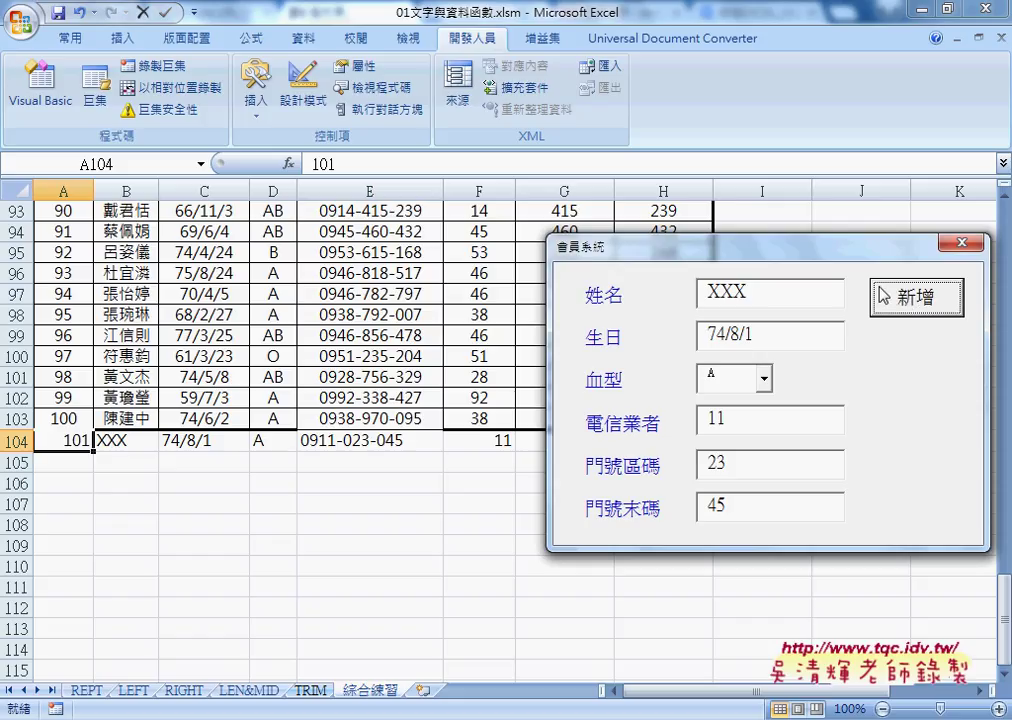
left_click(965, 245)
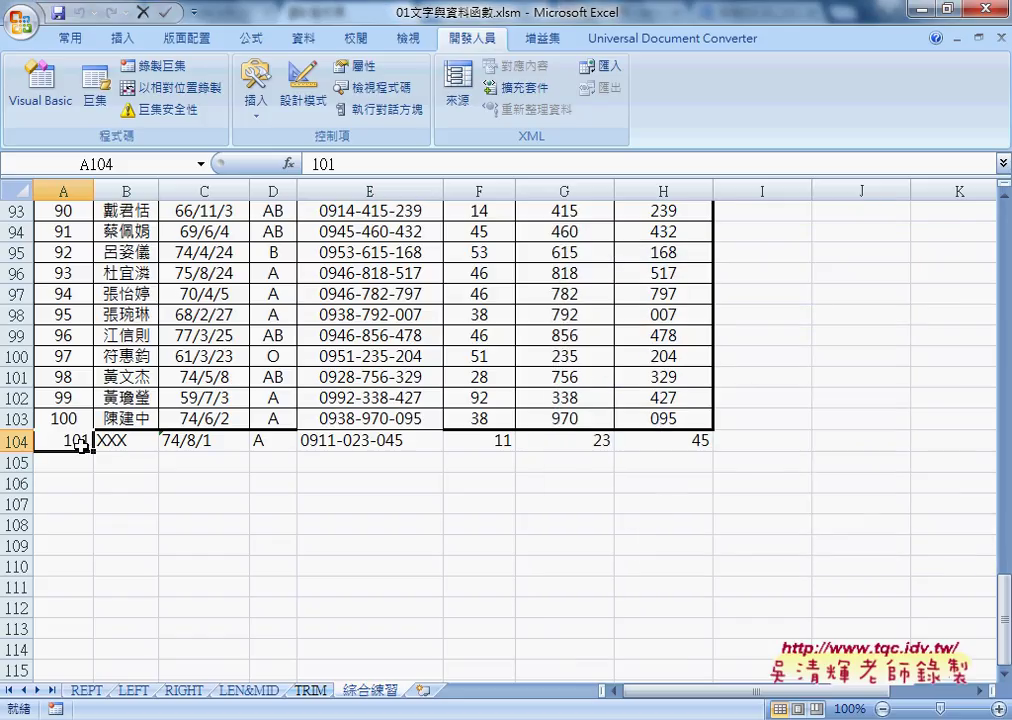